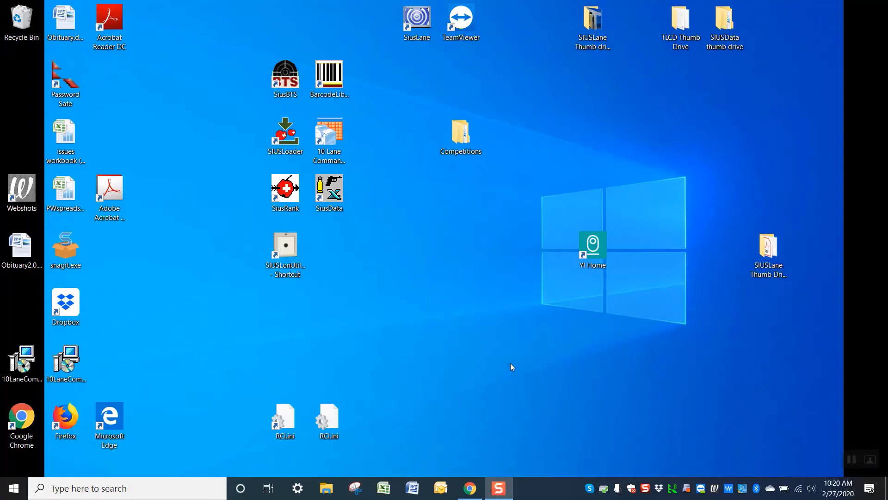
- Move the SIUSLoader shortcut to an empty area of the desktop
left_click(286, 137)
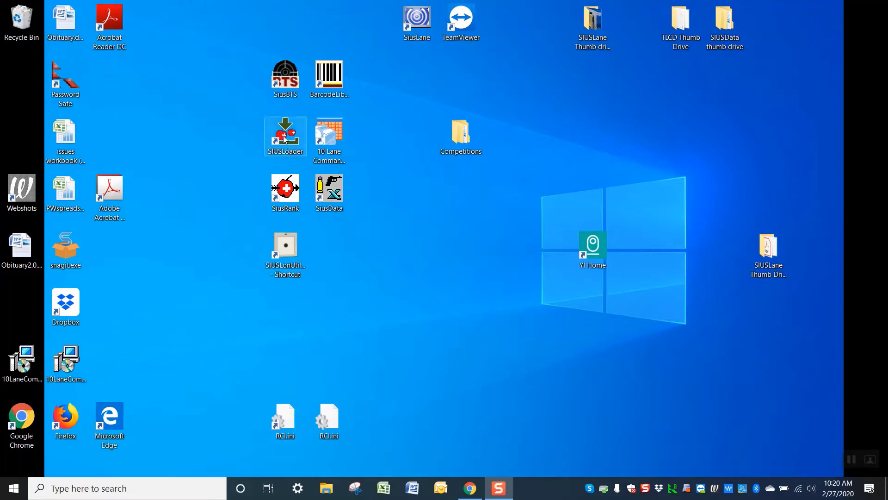
left_click_drag(287, 139, 417, 252)
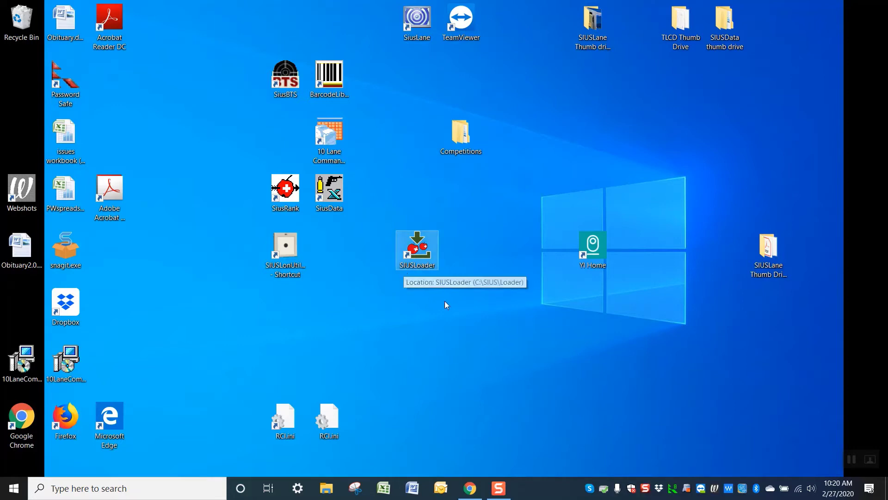
- Switch to Chrome, download the SIUSLoader 1.4.0 installer from the SIUS release page, and show the downloaded file in its folder
left_click(470, 489)
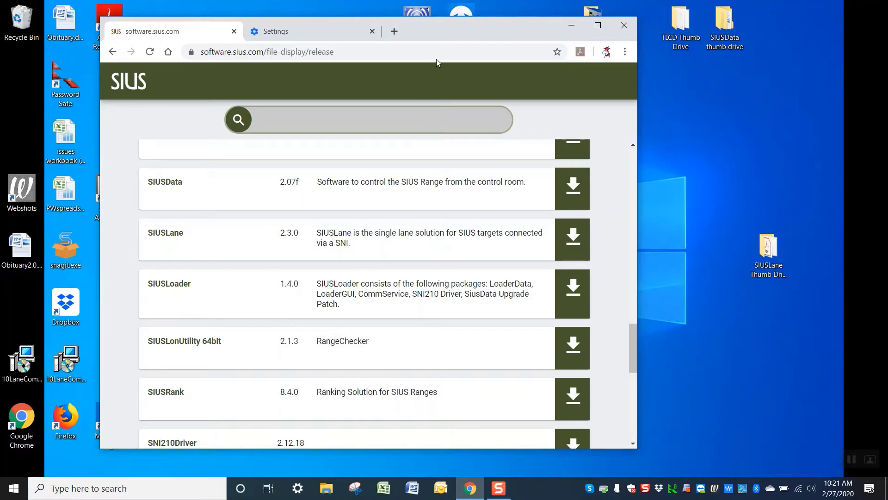
mouse_move(437, 24)
left_mouse_down()
mouse_move(438, 221)
mouse_move(484, 290)
mouse_move(447, 35)
left_mouse_up()
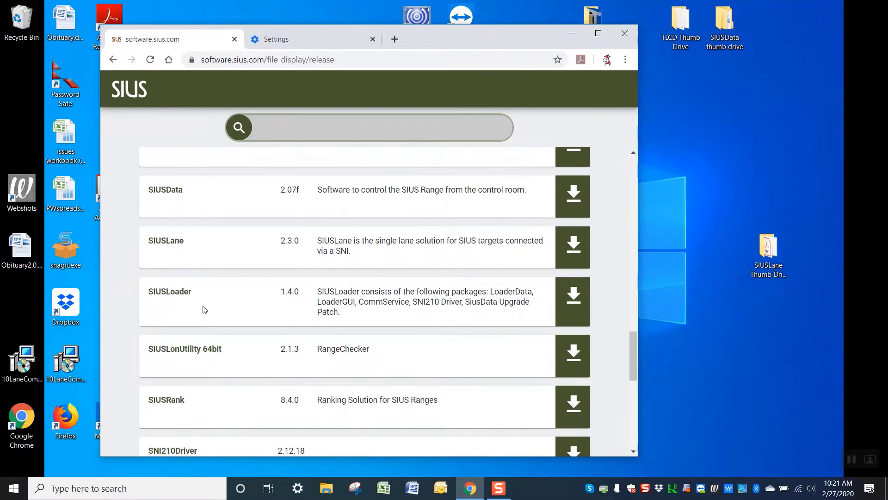
left_click(574, 296)
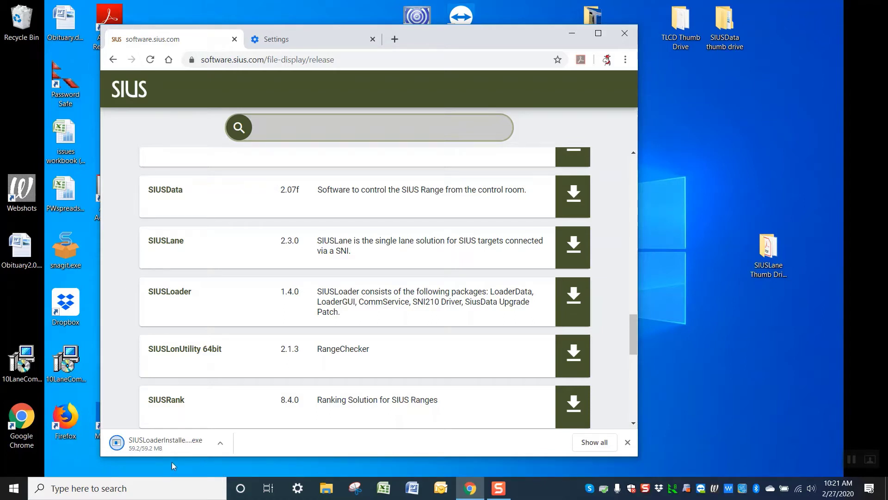
left_click(220, 443)
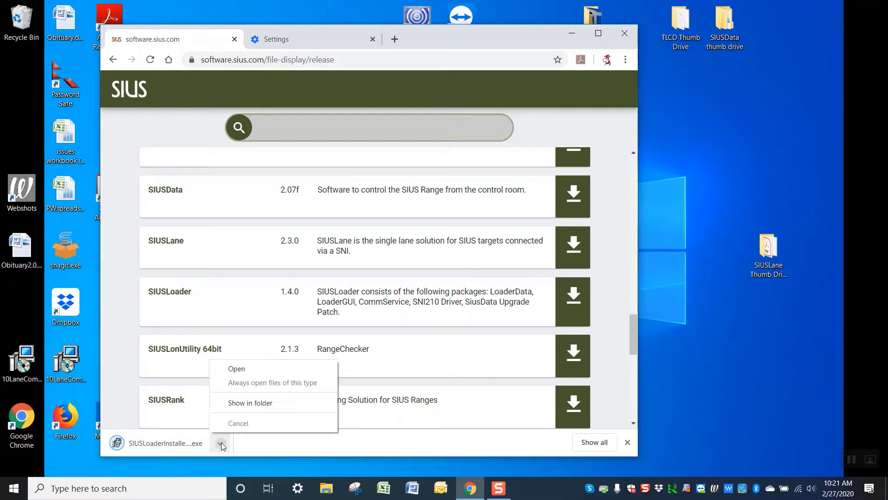
left_click(258, 403)
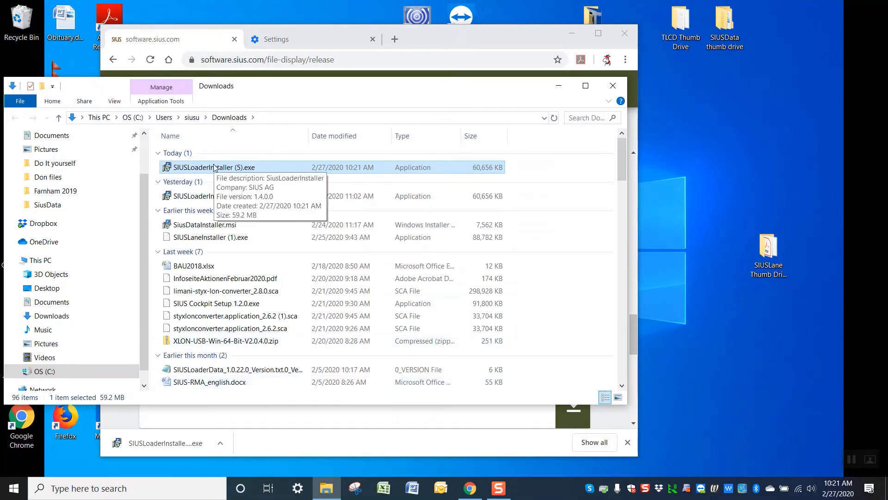
- Run SIUSLoaderInstaller (5).exe, allow it past the SmartScreen block, and repair the existing installation
double_click(209, 170)
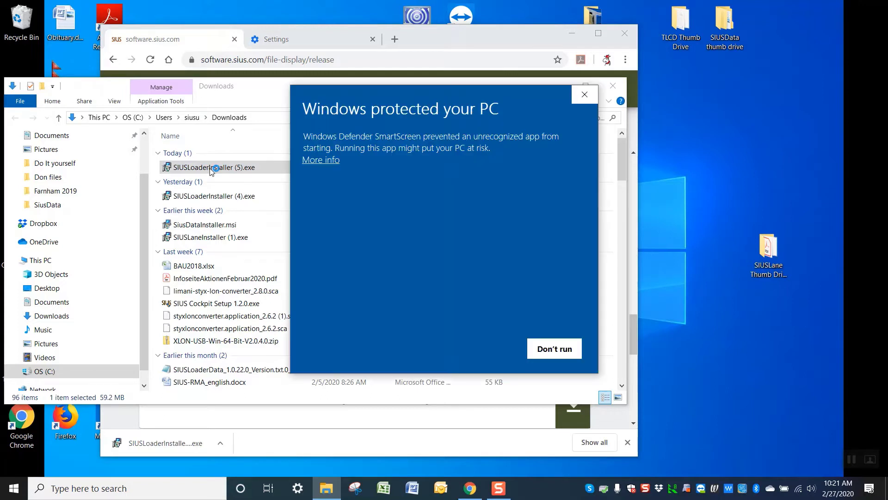
left_click(321, 161)
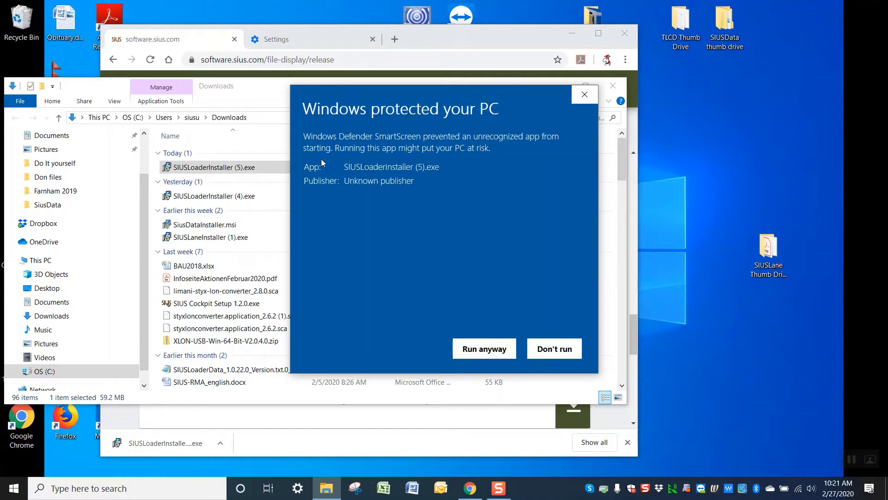
left_click(486, 350)
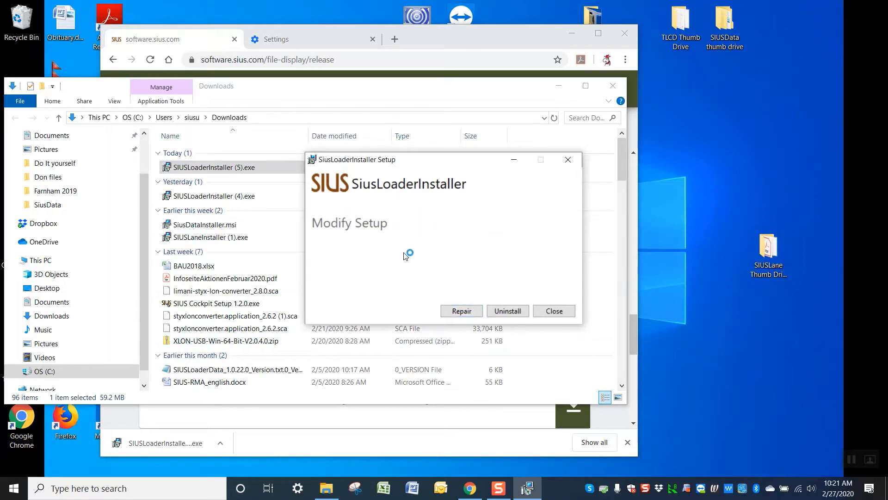
left_click(463, 312)
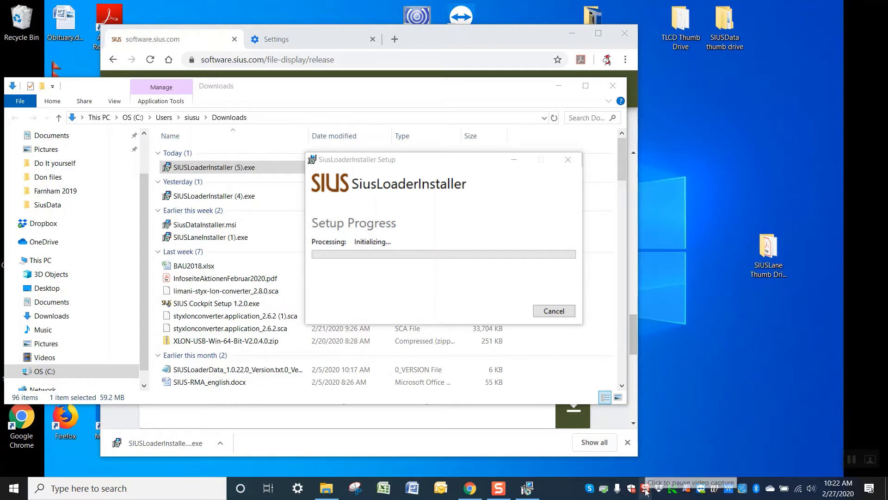
mouse_move(508, 495)
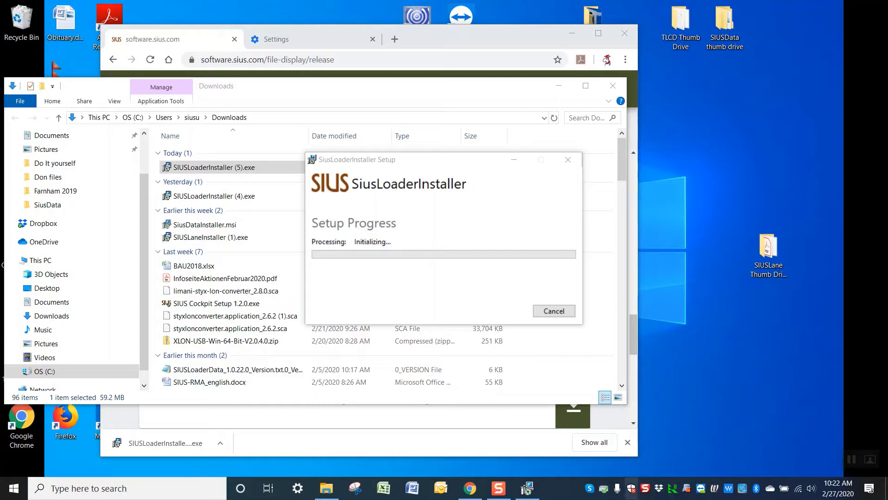
left_click(646, 489)
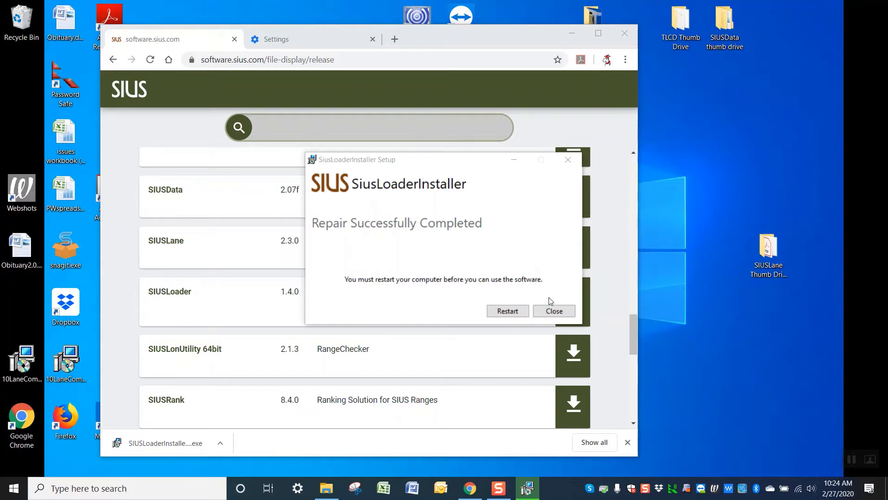
- Restart the computer from the installer, and close the reopened browser and Downloads windows
left_click(509, 312)
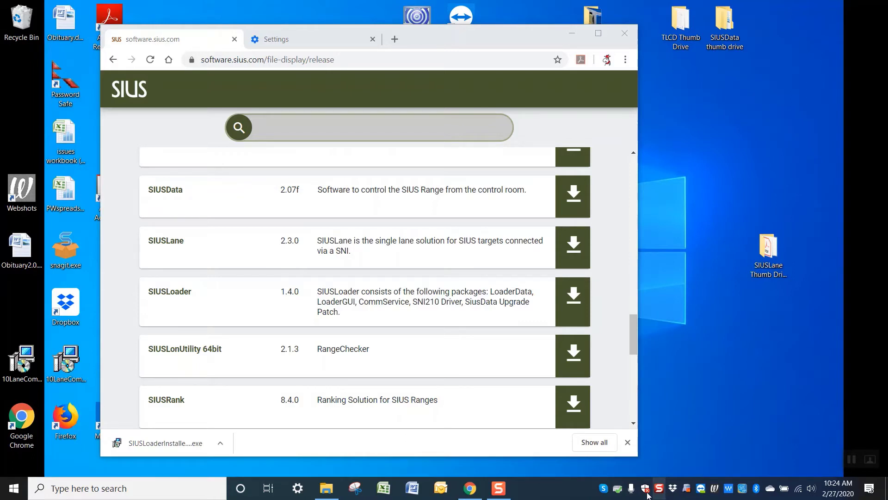
key("super+d")
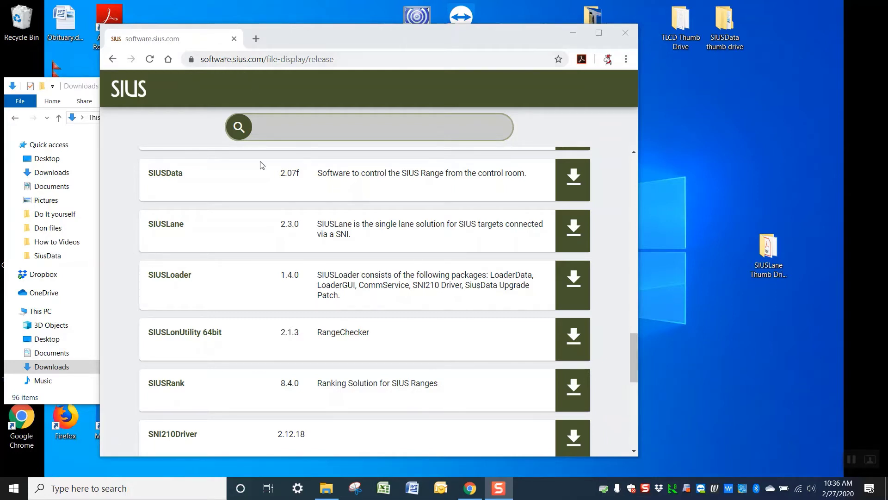
left_click(626, 33)
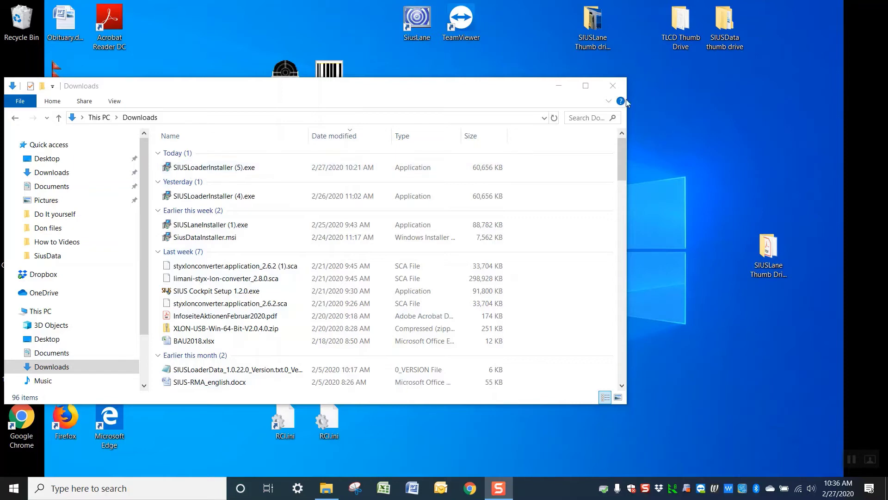
left_click(613, 85)
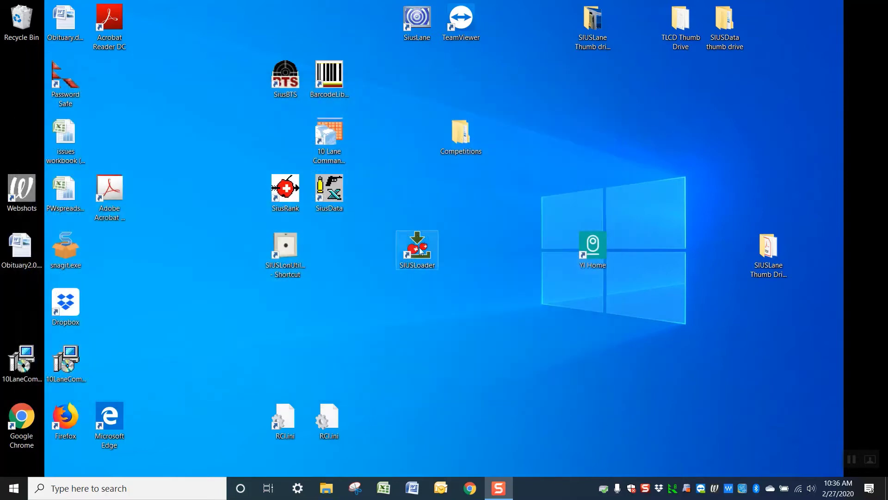
- Open the SiusCommService status window, start the service, and move the window clear of the SIUSLoader shortcut
double_click(688, 489)
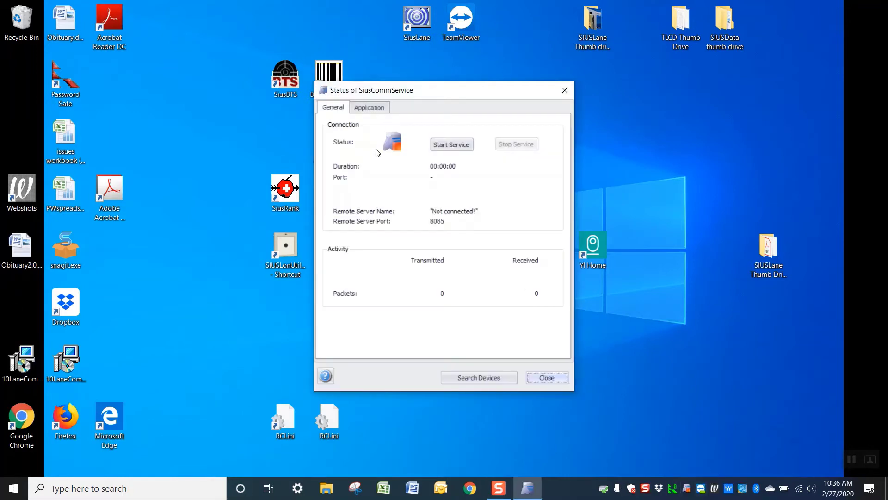
left_click(452, 145)
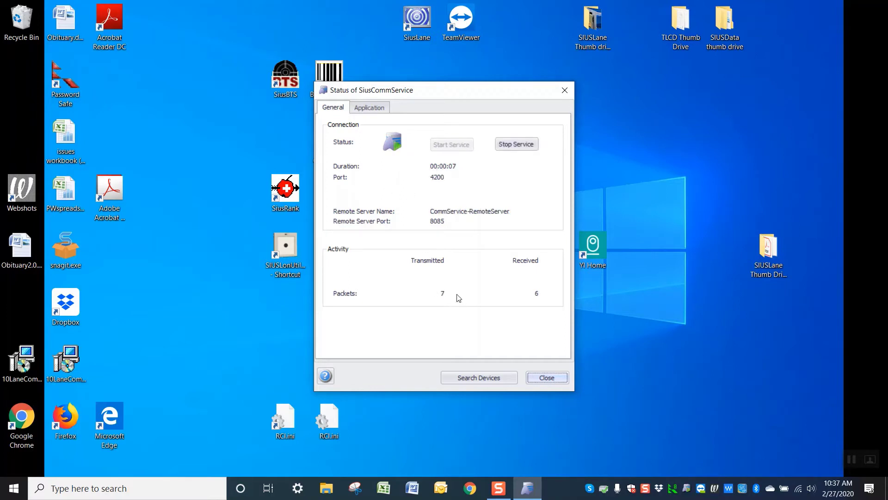
left_click_drag(462, 89, 668, 69)
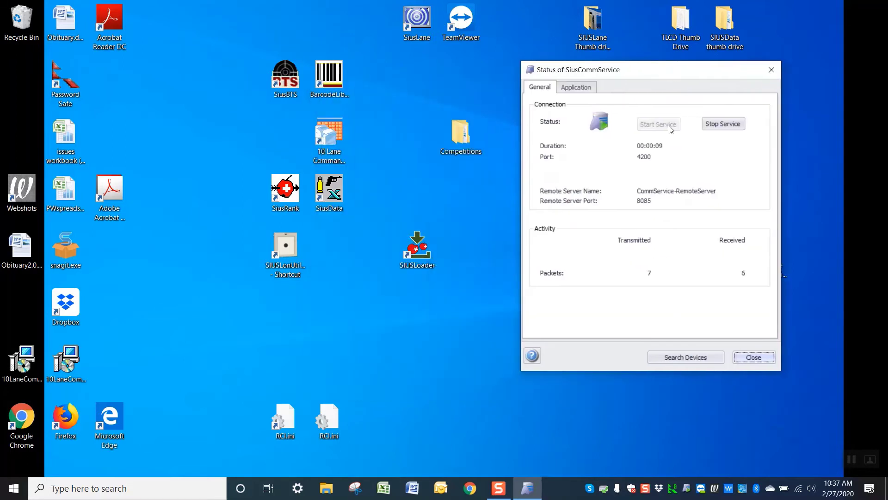
- Launch SIUSLoader and review the firmware versions offered for the HS10 and LS10 devices
left_click(419, 251)
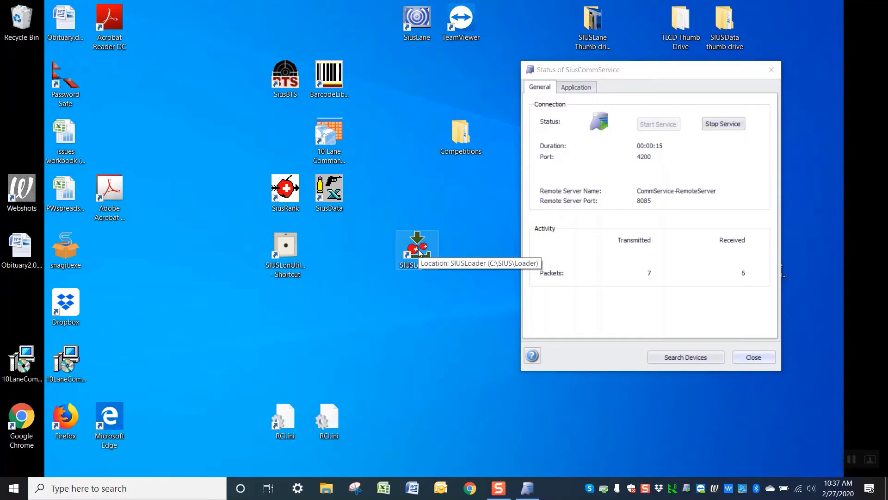
double_click(418, 249)
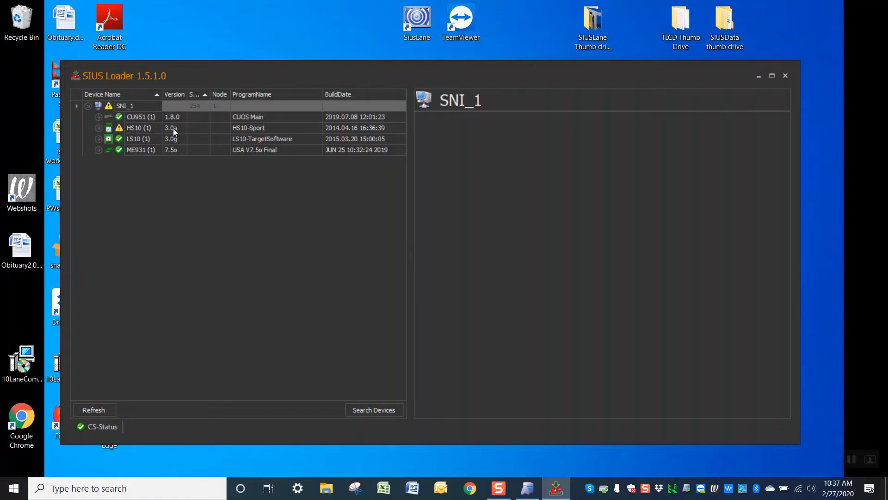
left_click(123, 129)
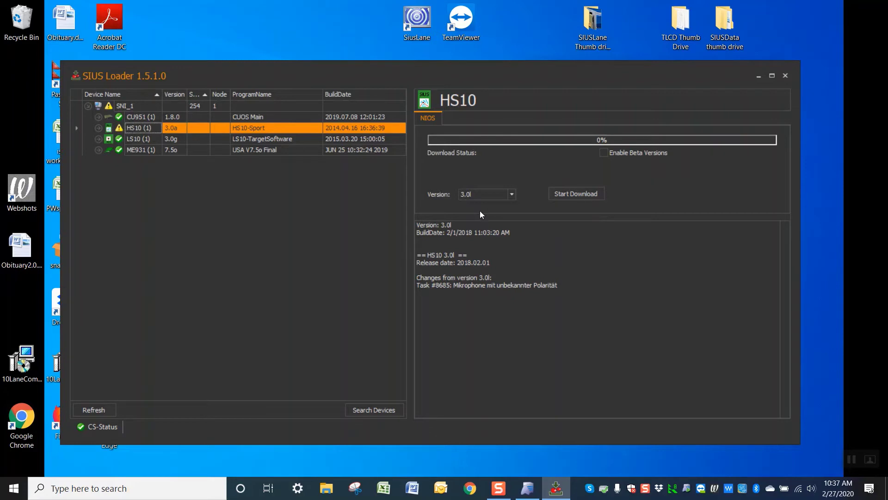
left_click(512, 194)
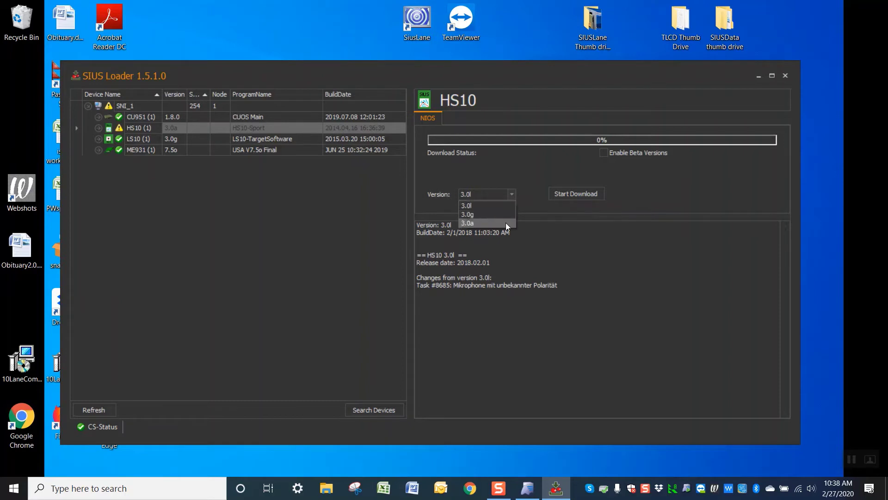
left_click(591, 244)
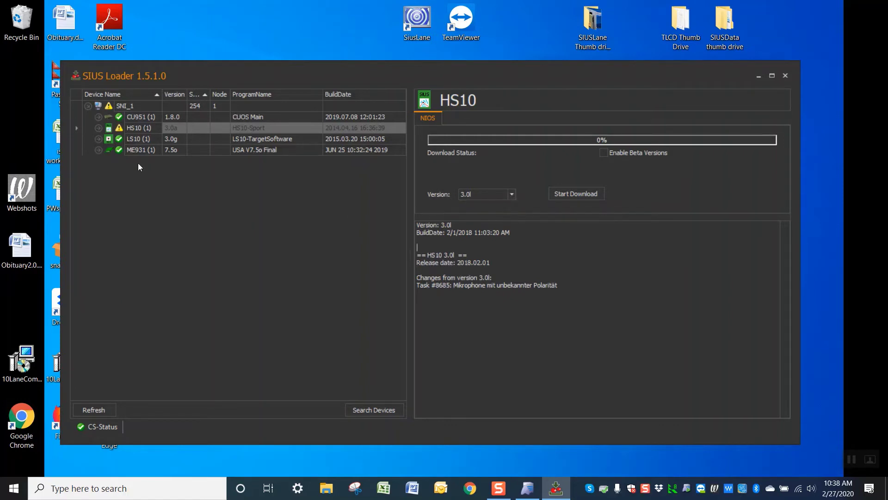
left_click(135, 140)
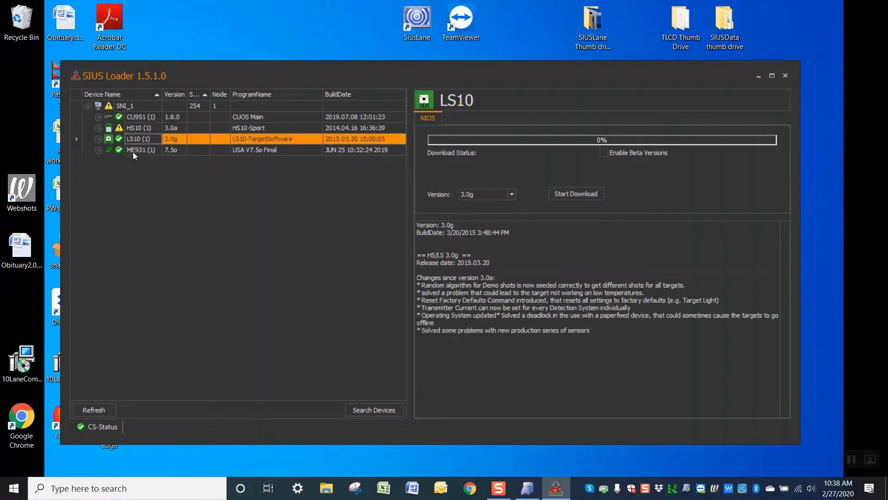
- Select the CU951 device, preview version 1.7.1, and start the download of firmware version 1.8.0
left_click(137, 117)
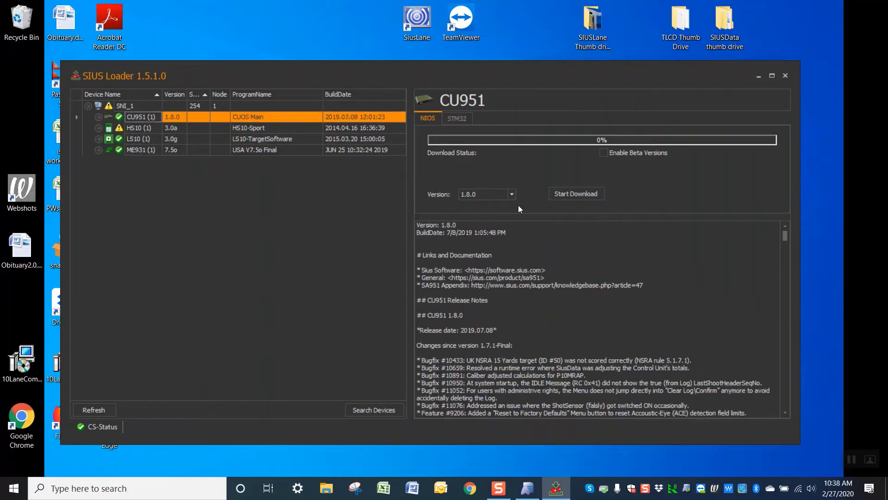
left_click(511, 194)
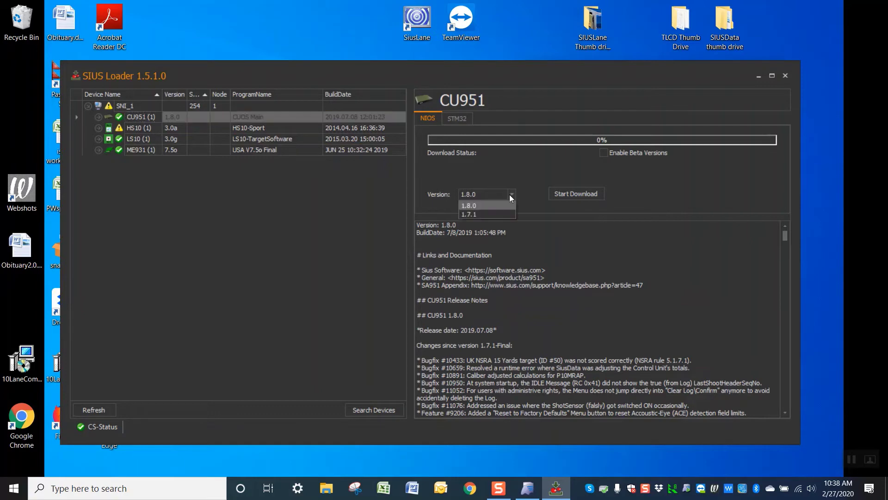
left_click(483, 214)
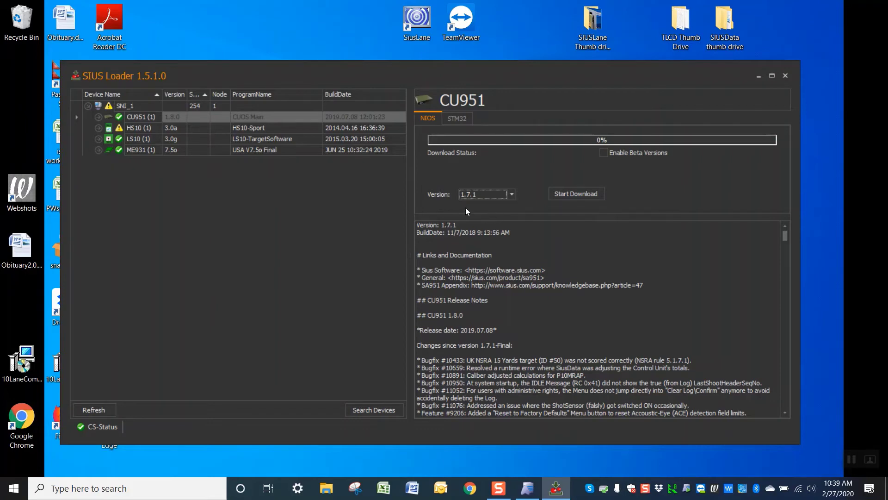
left_click(573, 192)
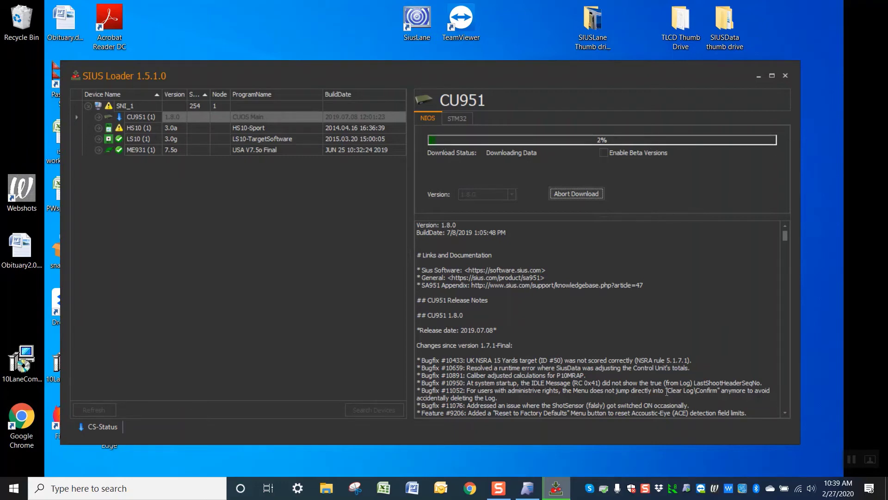
left_click(645, 489)
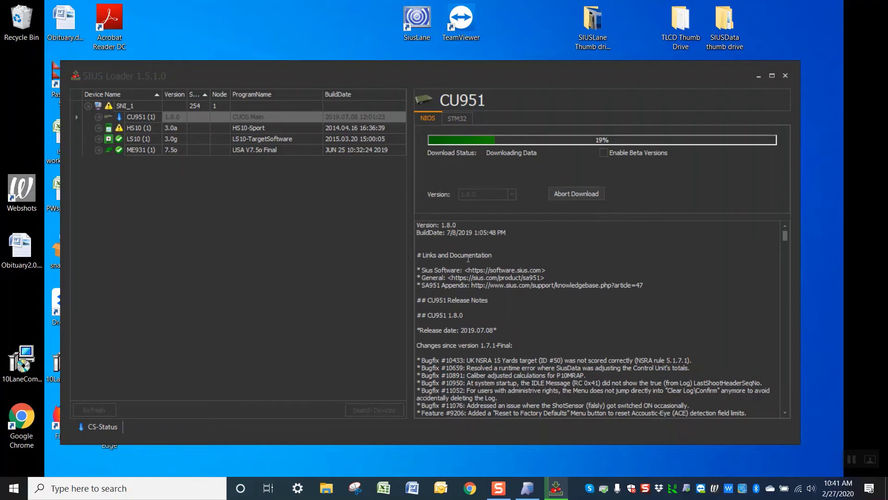
- Read the CU951 1.8.0 release notes and highlight the feature entry about the NCAA 50ft 3 Position Final
left_click_drag(785, 235, 785, 237)
scroll(497, 303, "down", 7)
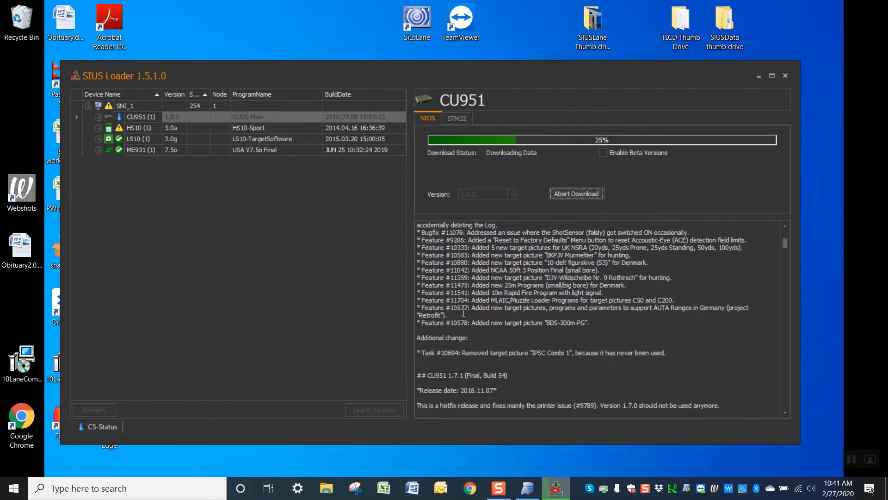
left_click(785, 226)
left_click(785, 226)
left_click(784, 226)
left_click(785, 226)
left_click(784, 227)
left_click(784, 227)
left_click(784, 227)
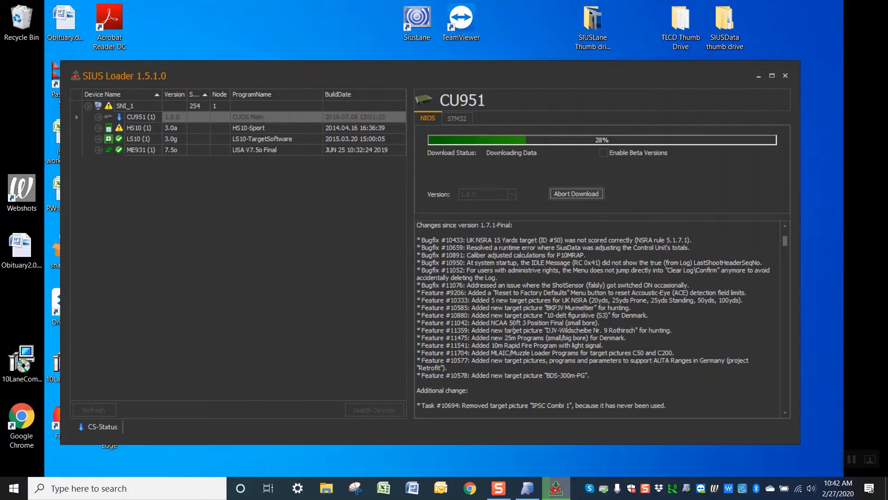
left_click_drag(446, 323, 598, 322)
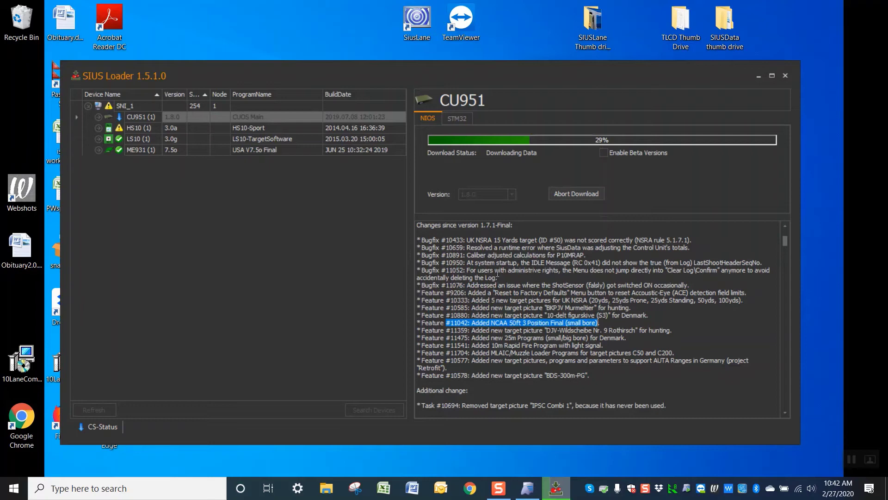
scroll(501, 278, "up", 1)
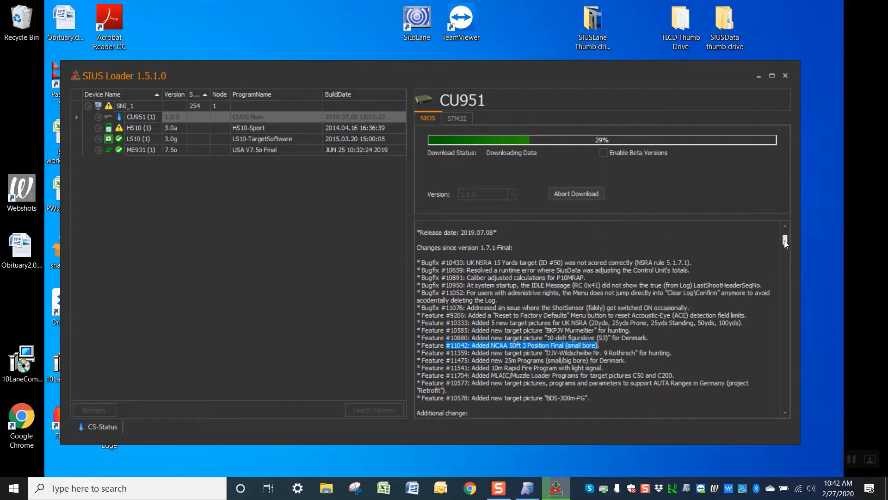
- Review the start of the CU951 1.8.0 release notes and its list of changes since version 1.7.1-Final
mouse_move(784, 241)
left_mouse_down()
mouse_move(790, 273)
mouse_move(787, 235)
left_mouse_up()
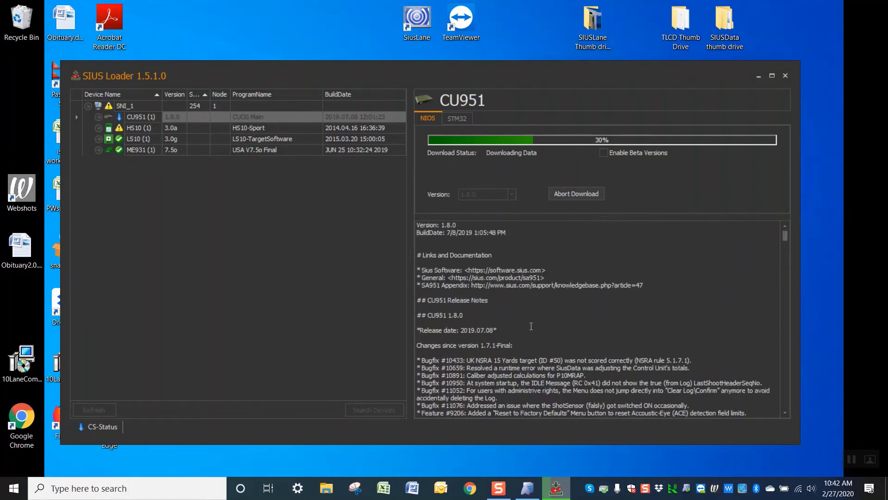
scroll(546, 329, "down", 4)
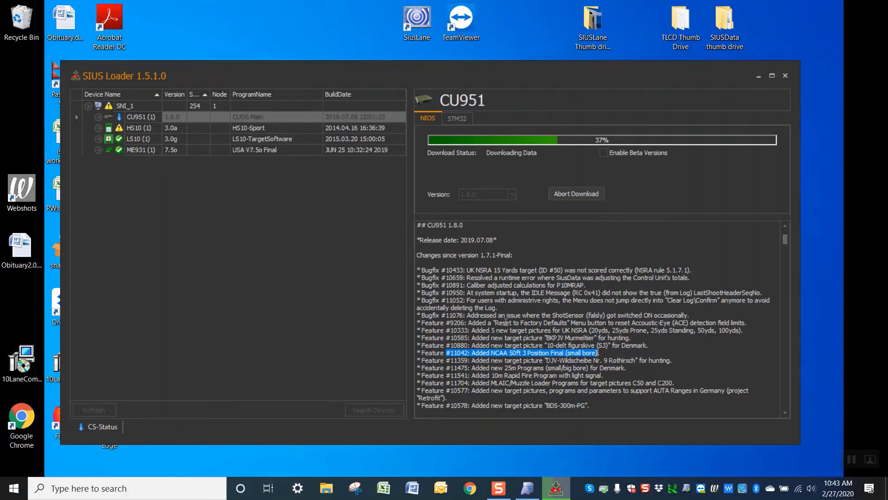
left_click(647, 491)
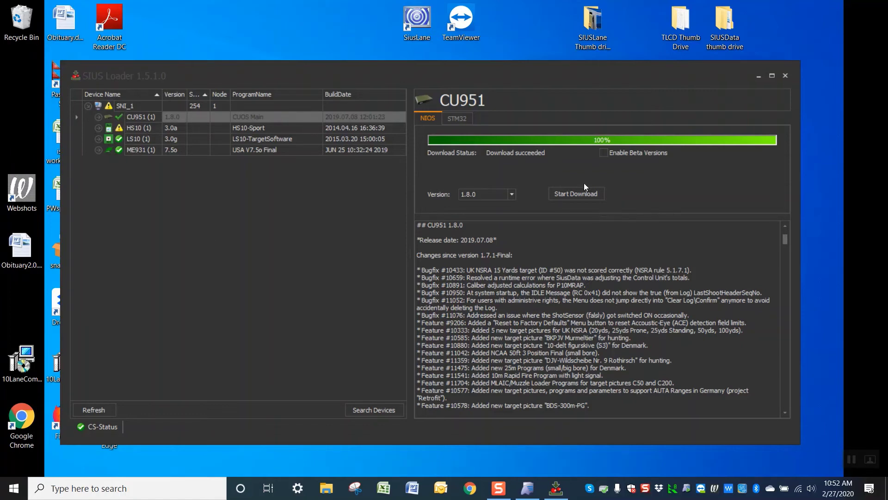
- Minimize SIUSLoader, launch SiusData and open a new competition with filename 20200227F.csv, erasing all data in the monitors
left_click(758, 76)
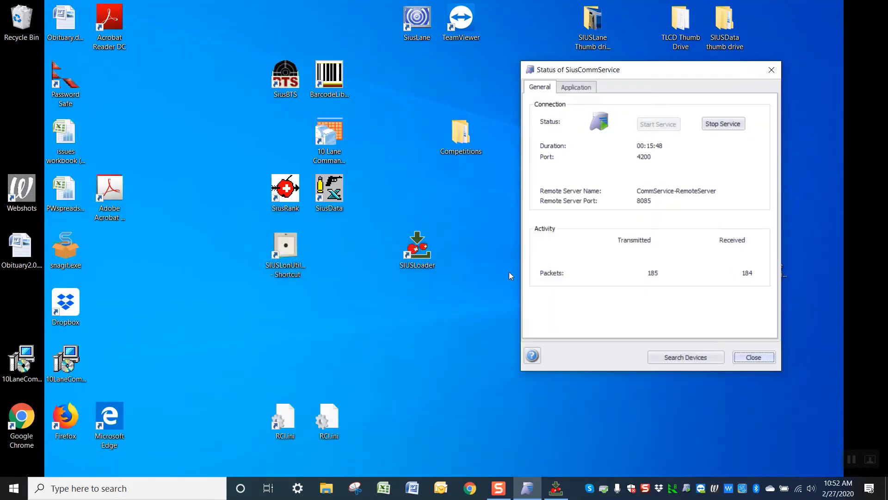
left_click(330, 194)
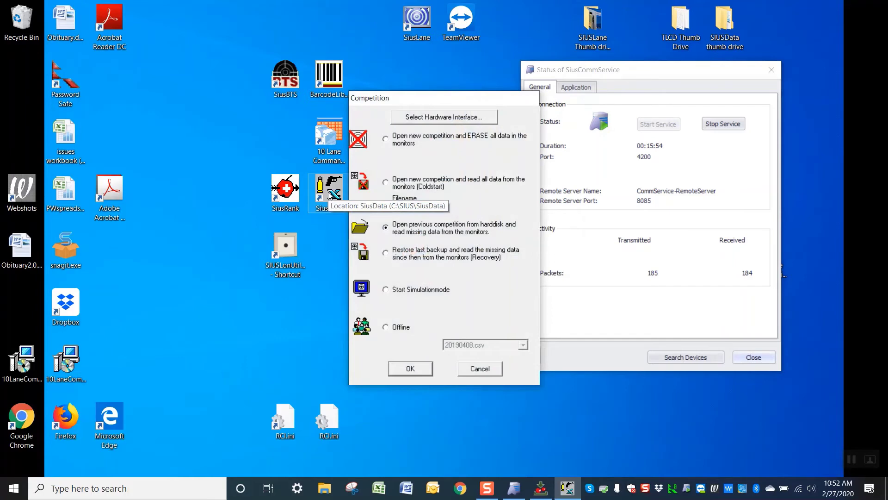
left_click(386, 138)
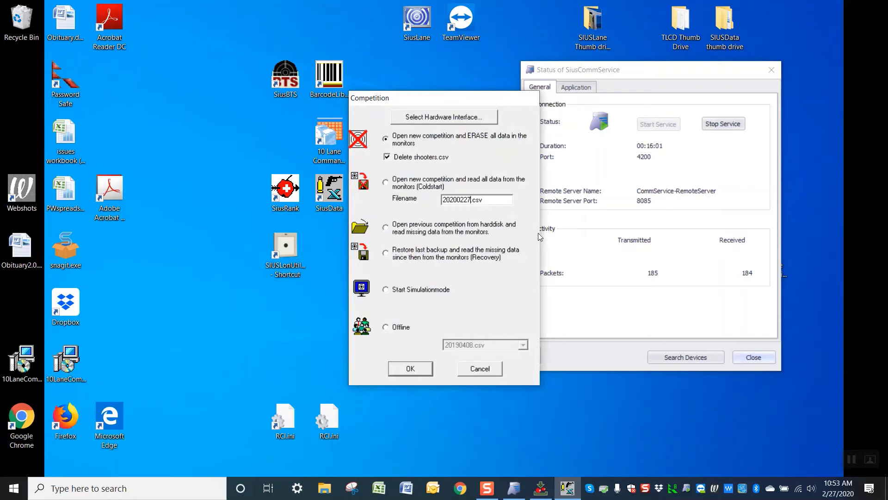
type("B")
left_click(410, 369)
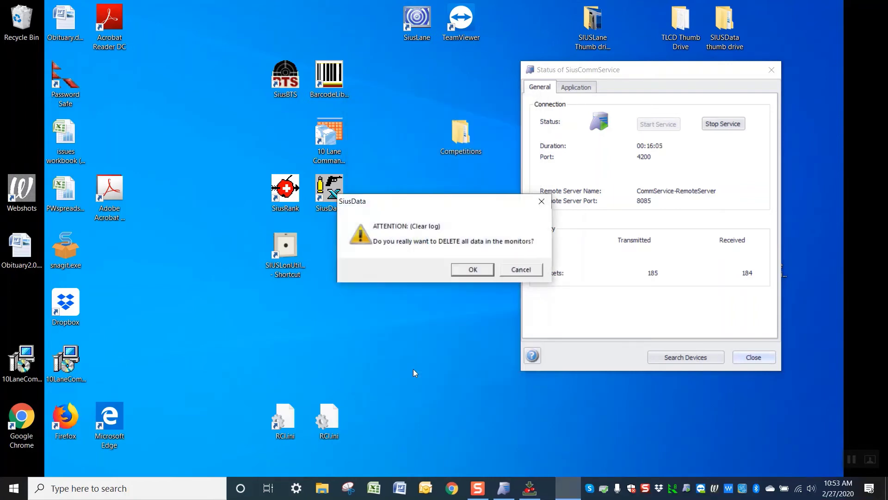
left_click(471, 271)
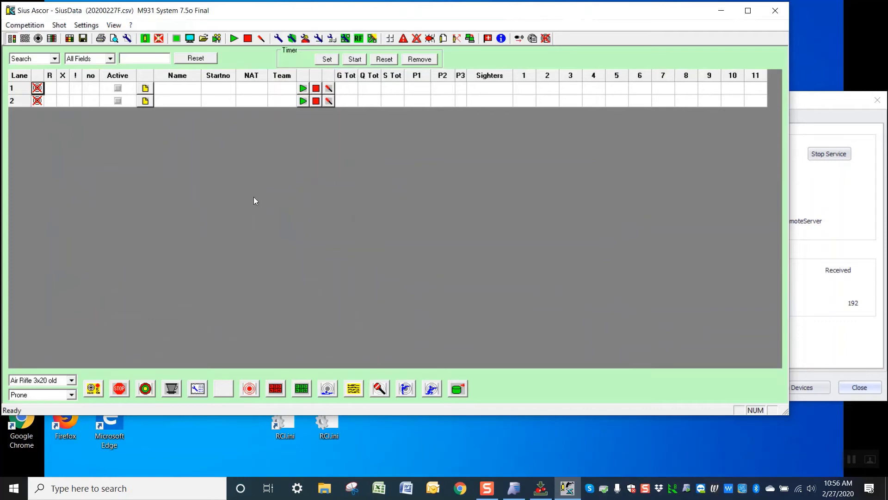
- Change the CU version in the common settings to CtmShoot2_CU951_1.7.1.ini and accept the settings
left_click(278, 38)
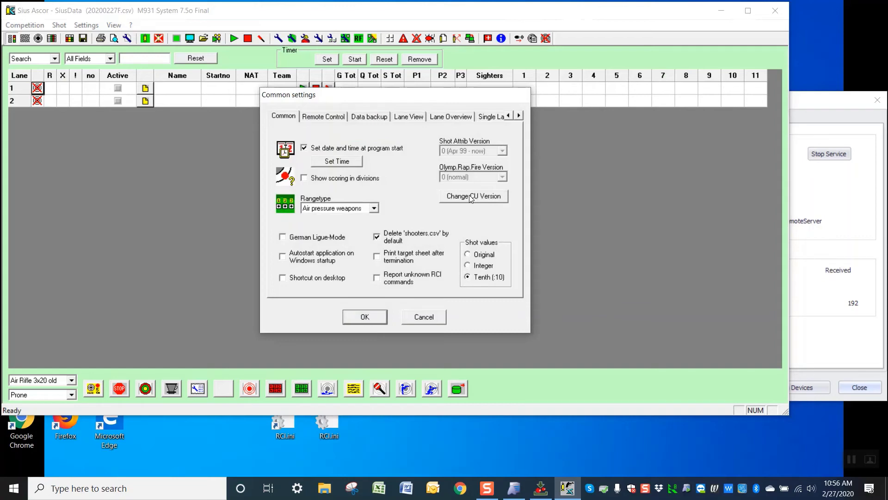
left_click(471, 198)
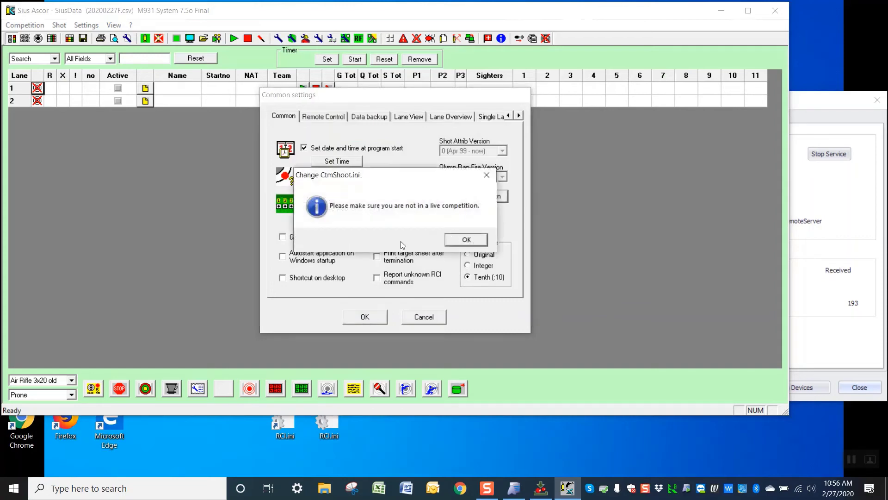
left_click(468, 240)
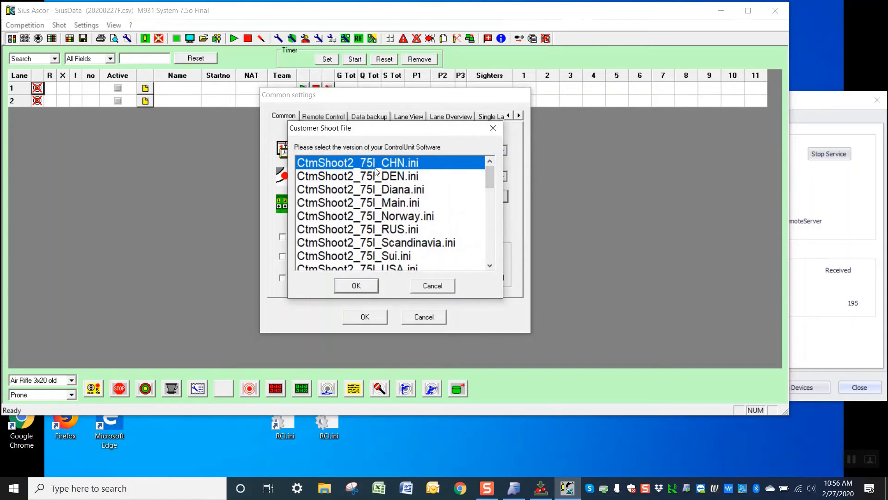
left_click_drag(490, 174, 388, 234)
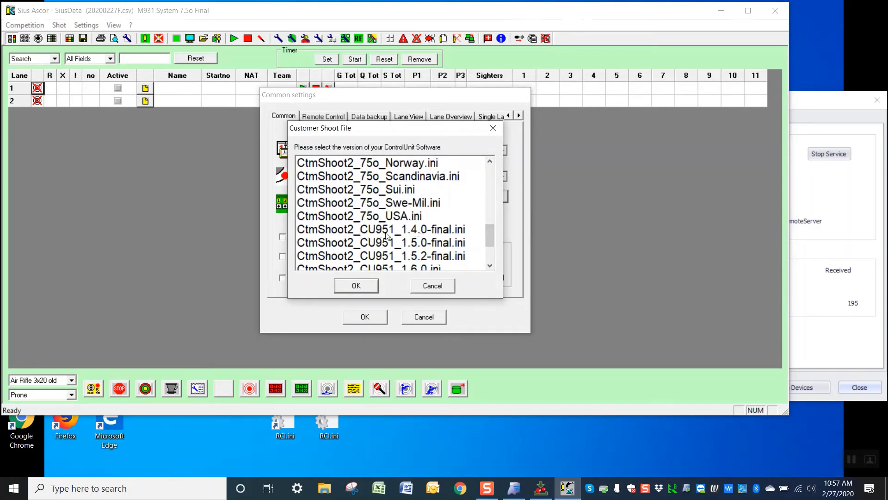
left_click_drag(489, 232, 395, 249)
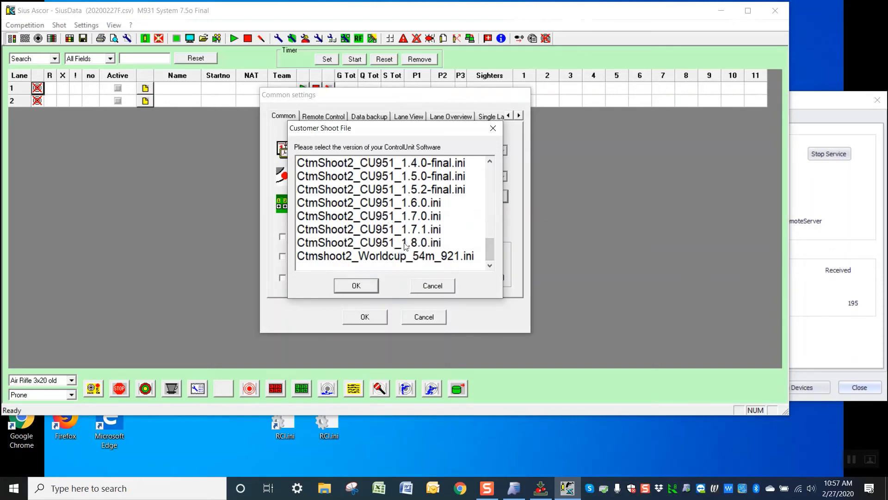
left_click(377, 232)
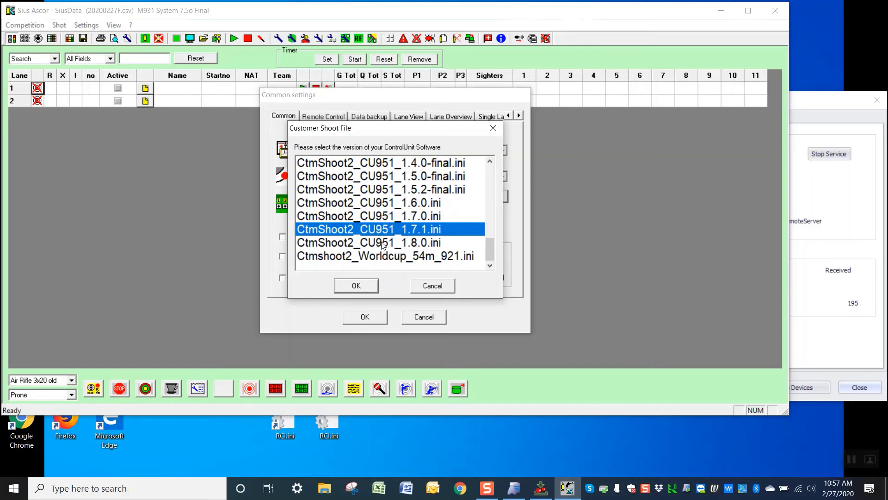
left_click(382, 244)
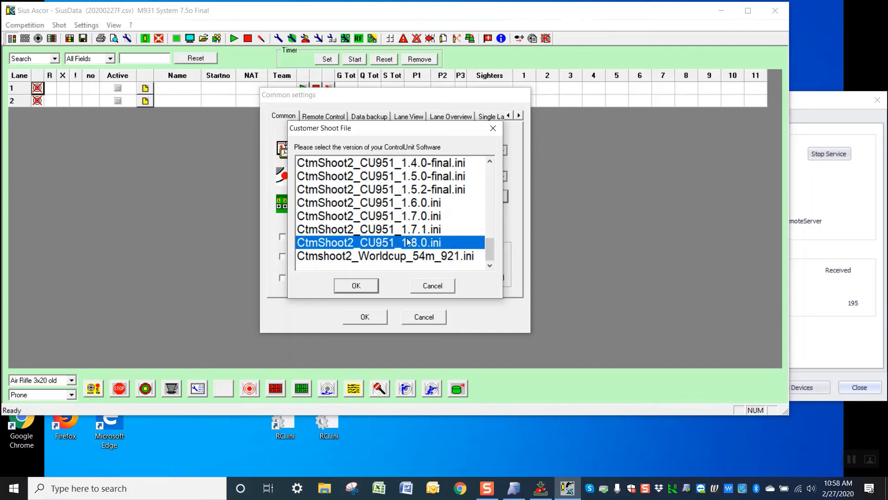
left_click(383, 229)
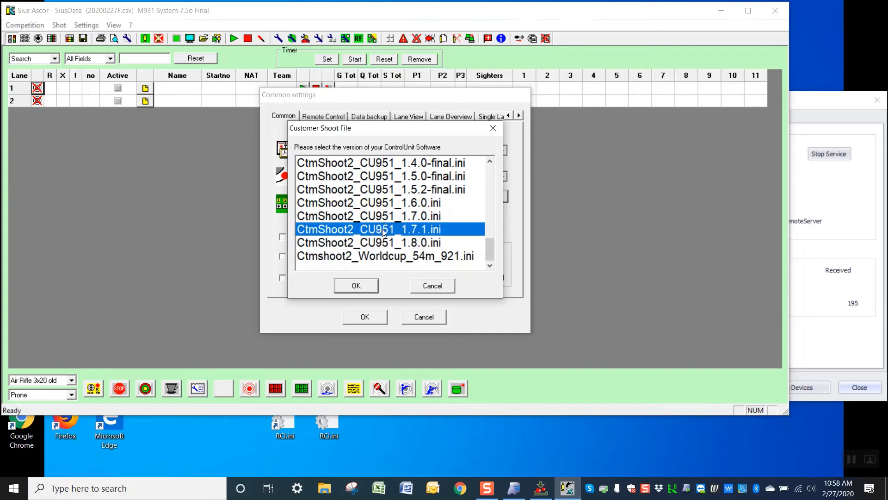
left_click(356, 286)
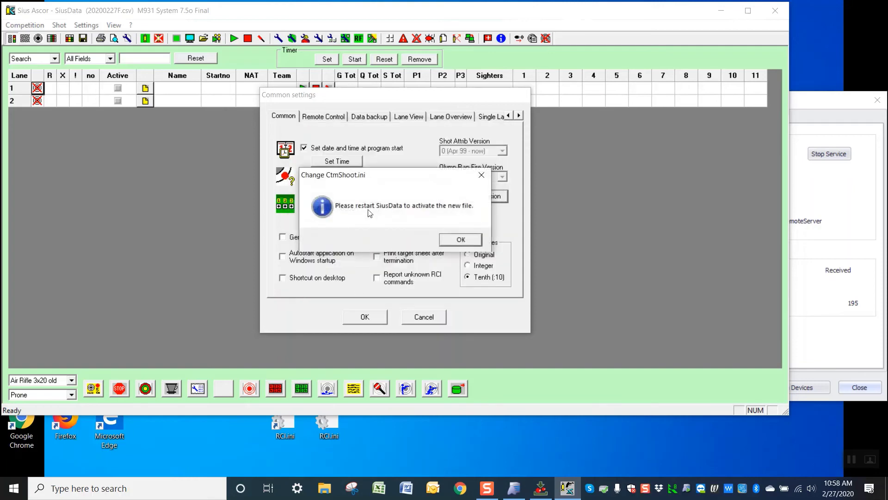
left_click(461, 240)
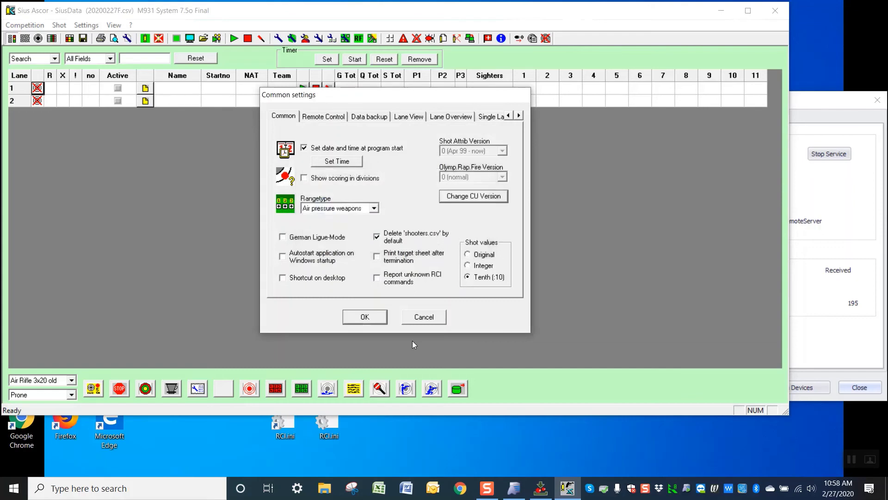
left_click(365, 318)
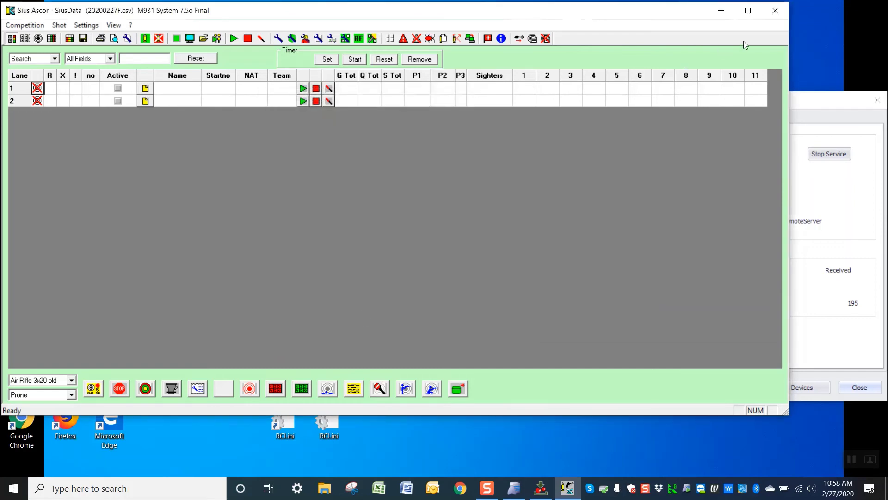
- Restart SiusData with a new competition with filename 20200227G.csv, erasing all data in the monitors
left_click(776, 11)
left_click(406, 240)
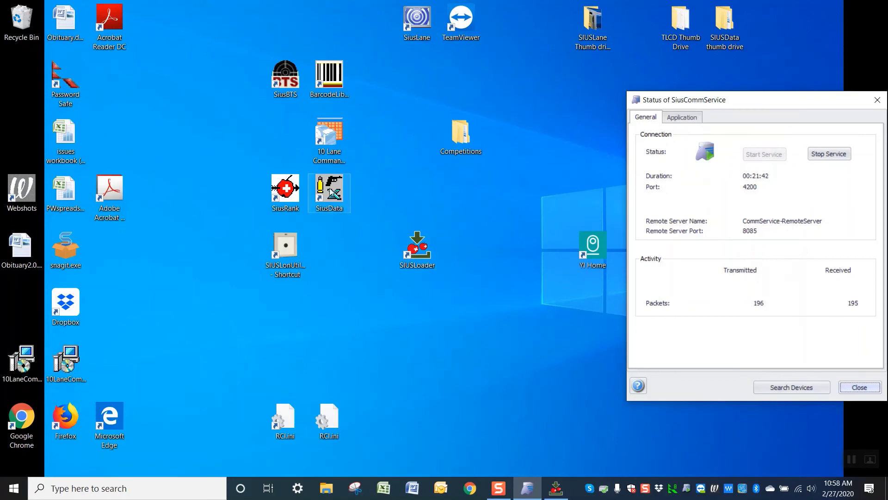
double_click(329, 192)
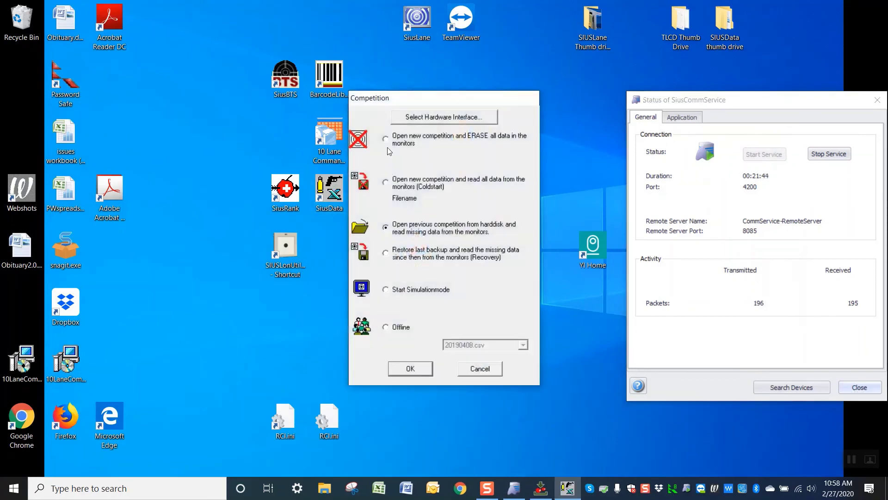
left_click(392, 147)
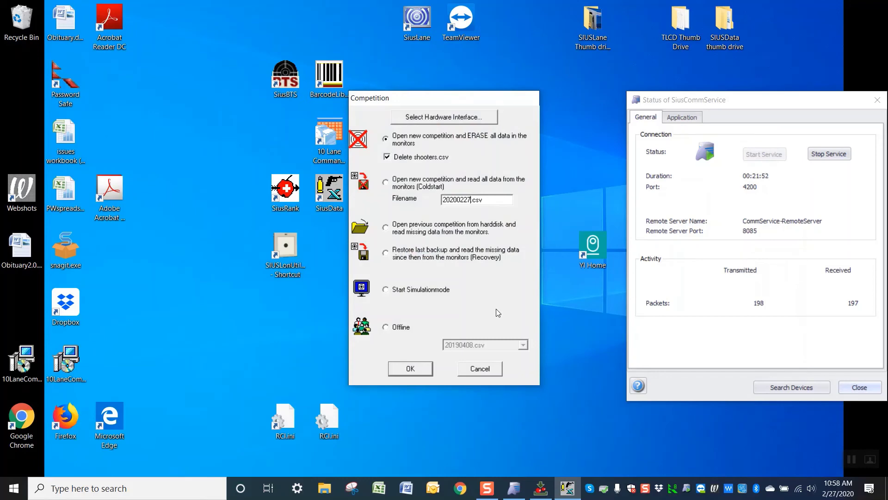
type("G")
left_click(410, 368)
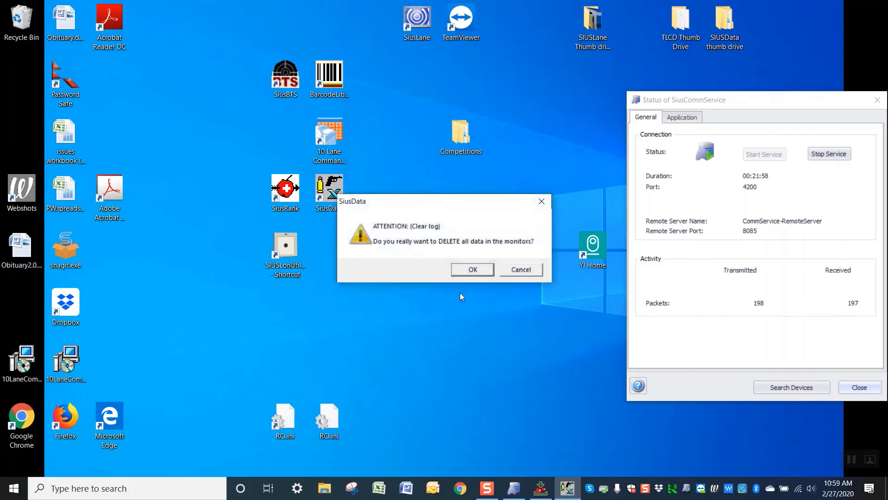
left_click(470, 272)
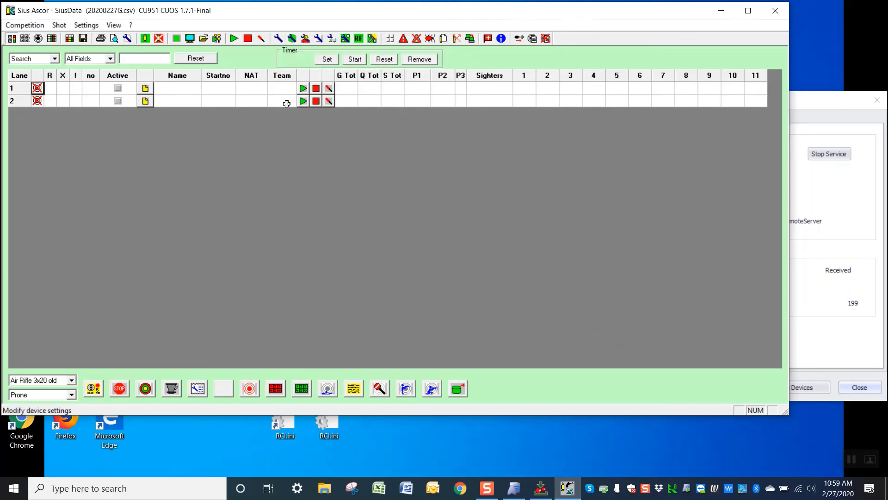
- Look through the available Air Rifle and pistol programs in the shooting program list without changing the selection
left_click(72, 381)
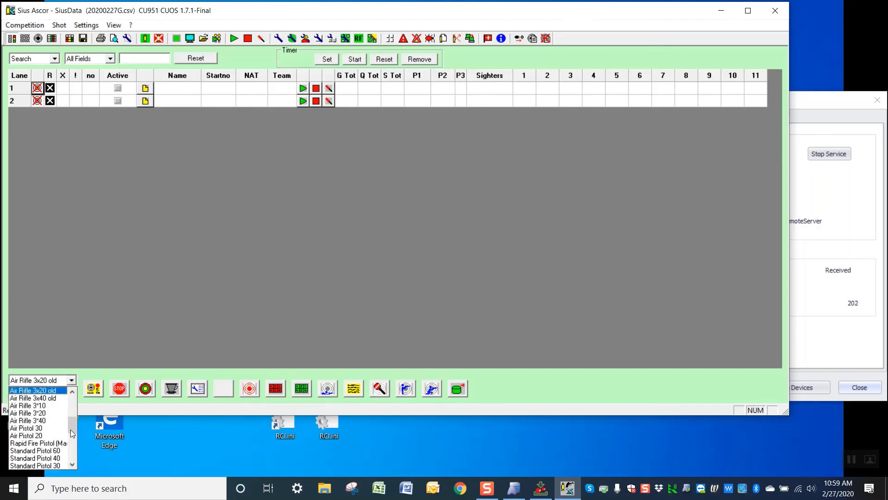
left_click_drag(72, 432, 75, 406)
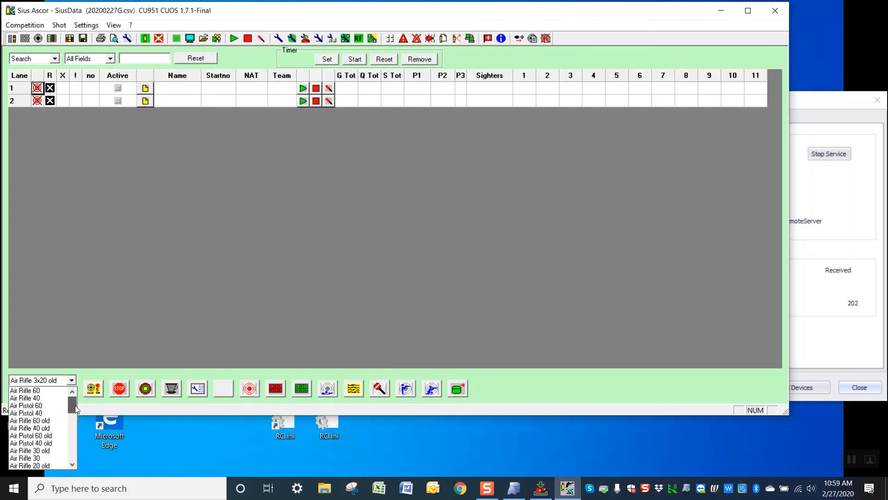
left_click(73, 382)
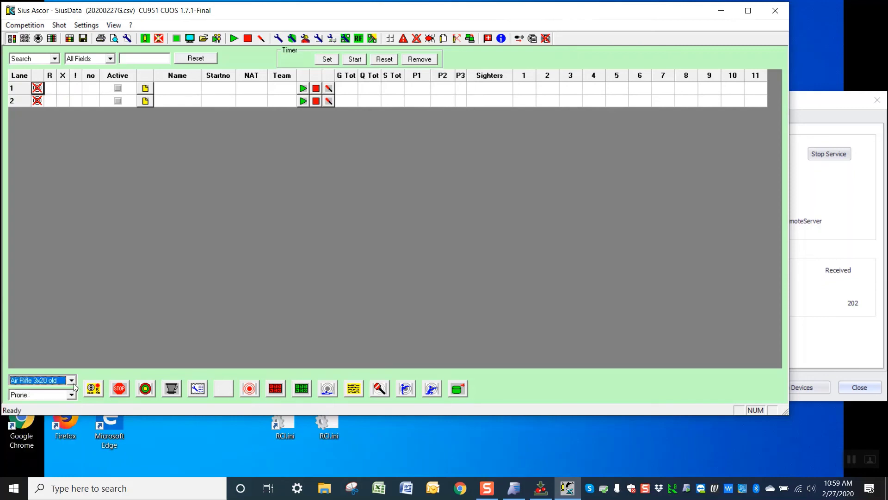
left_click(114, 307)
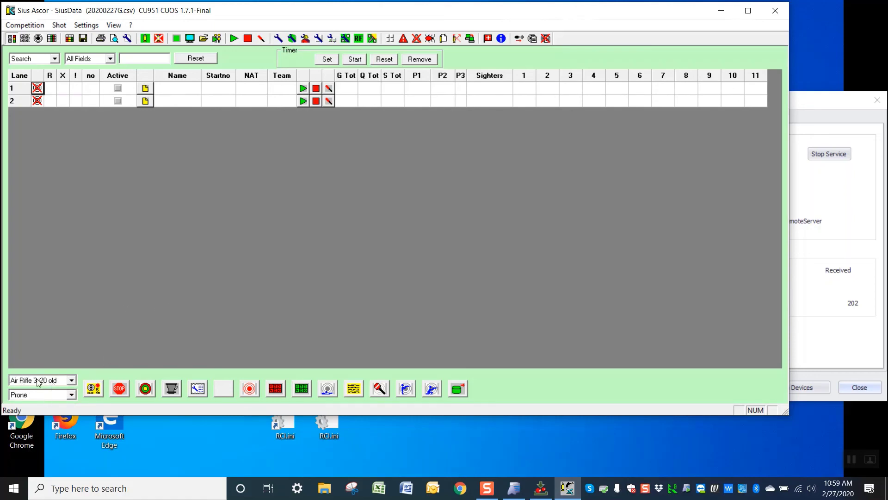
left_click(72, 380)
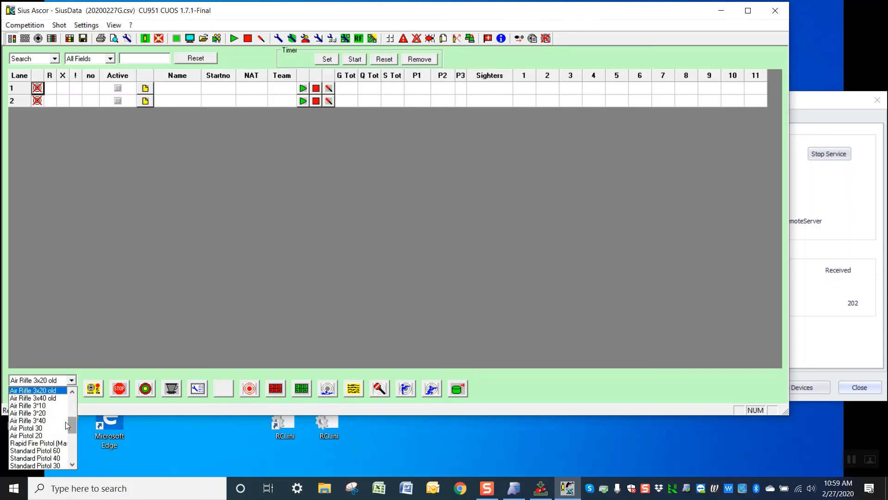
scroll(74, 424, "up", 2)
scroll(73, 419, "up", 3)
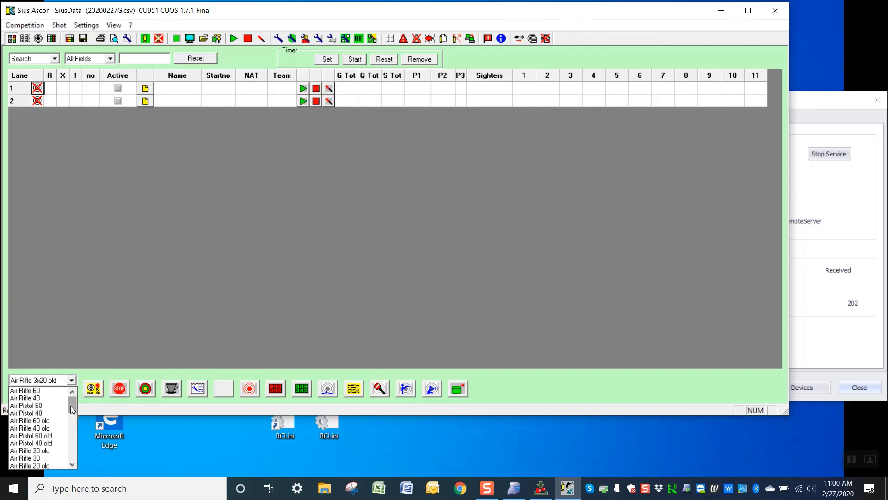
mouse_move(72, 410)
left_mouse_down()
mouse_move(76, 468)
mouse_move(79, 398)
left_mouse_up()
left_click(277, 39)
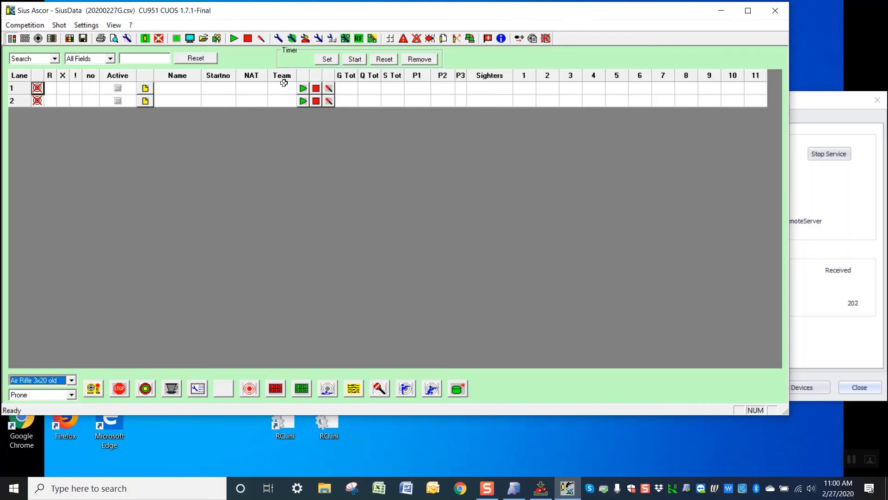
- Open the CU version selection from the common settings and locate the CU951 customer shoot files
left_click(278, 39)
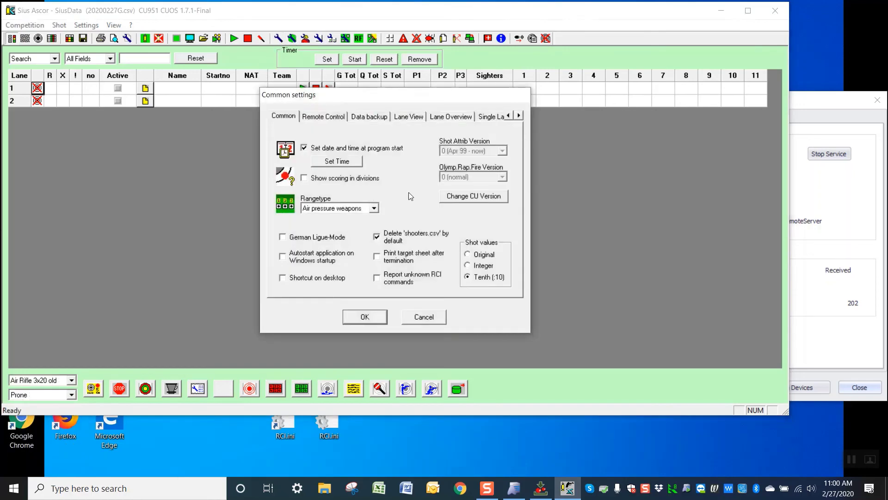
left_click(460, 196)
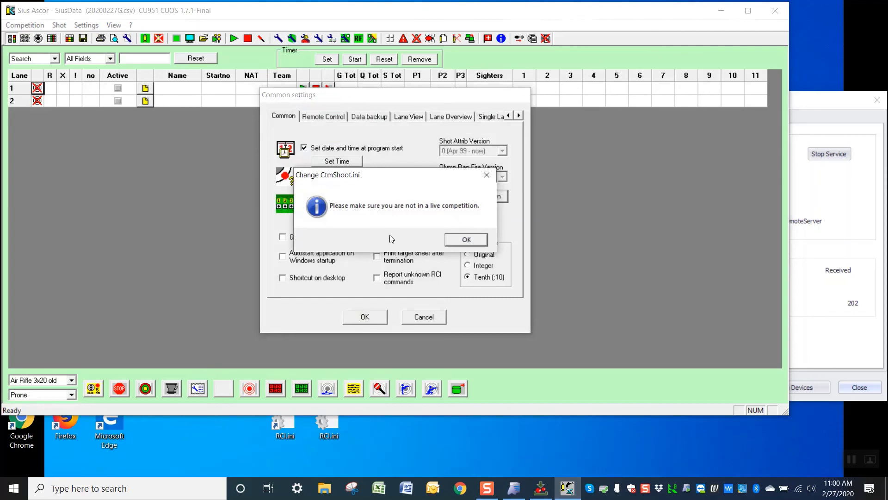
left_click(467, 240)
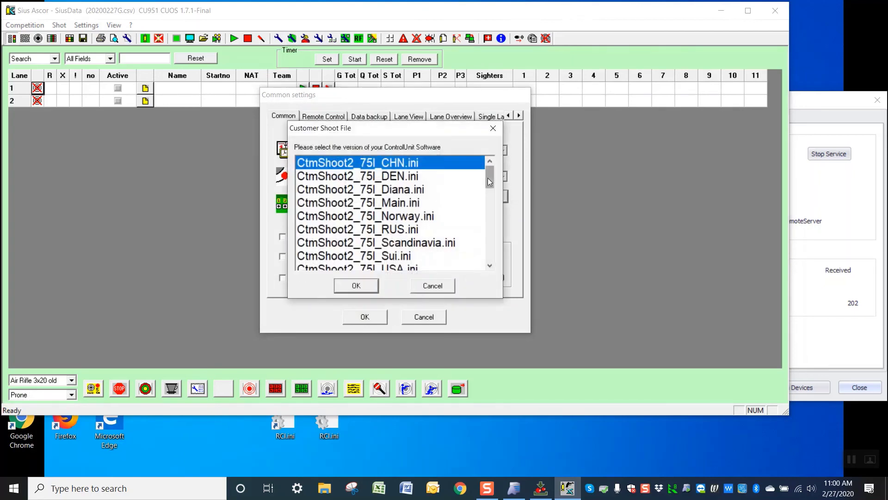
left_click_drag(488, 178, 495, 262)
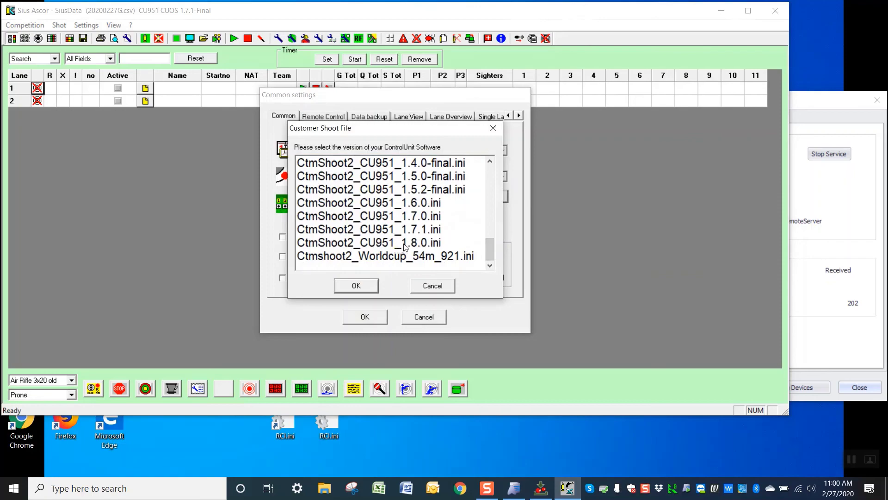